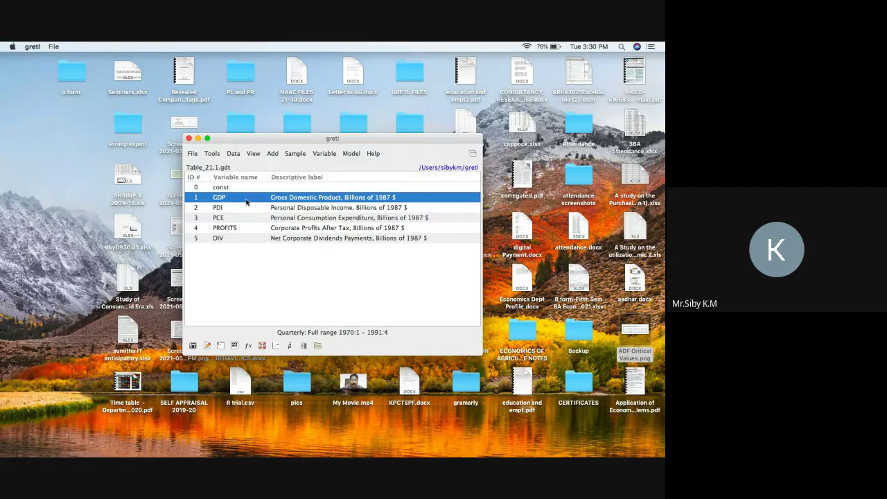
- Switch to the browser whiteboard and review the handwritten Dickey-Fuller equations and hypotheses
key("ctrl+Right")
key("ctrl+Right")
key("ctrl+Right")
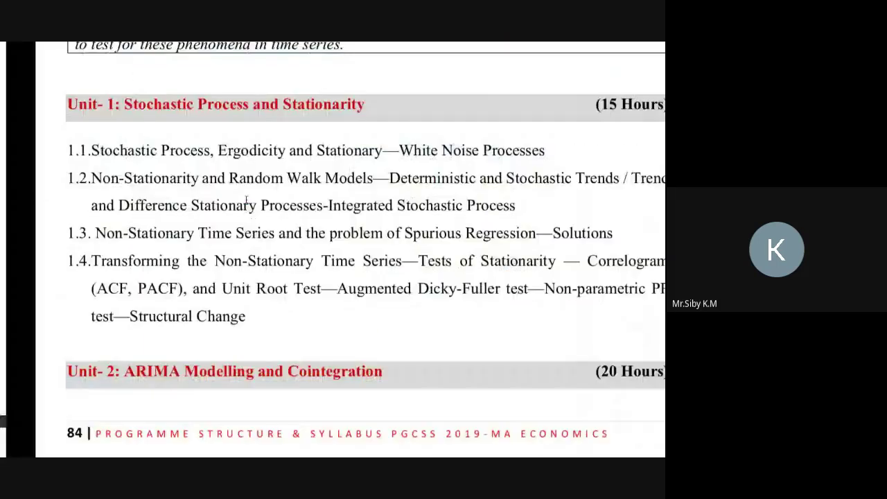
key("ctrl+Right")
left_click(378, 52)
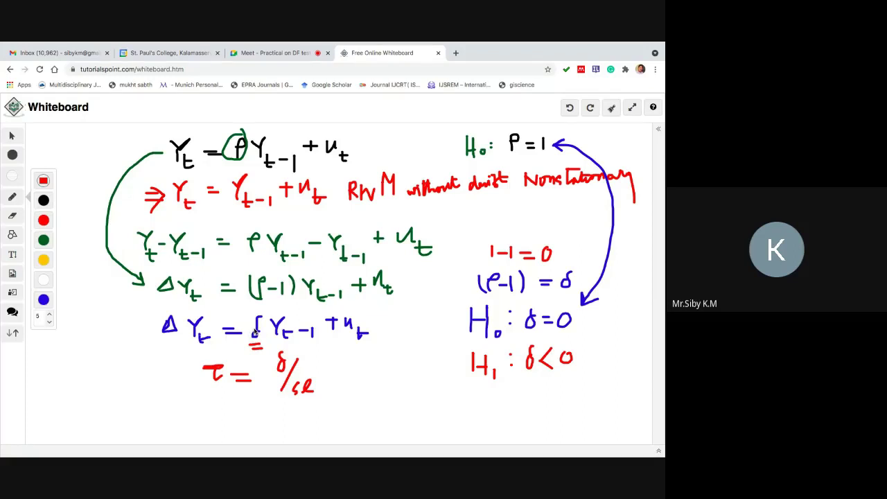
- Return to gretl and add the first difference of GDP to the dataset as a new variable
key("ctrl+Left")
key("ctrl+Left")
key("ctrl+Left")
key("ctrl+Left")
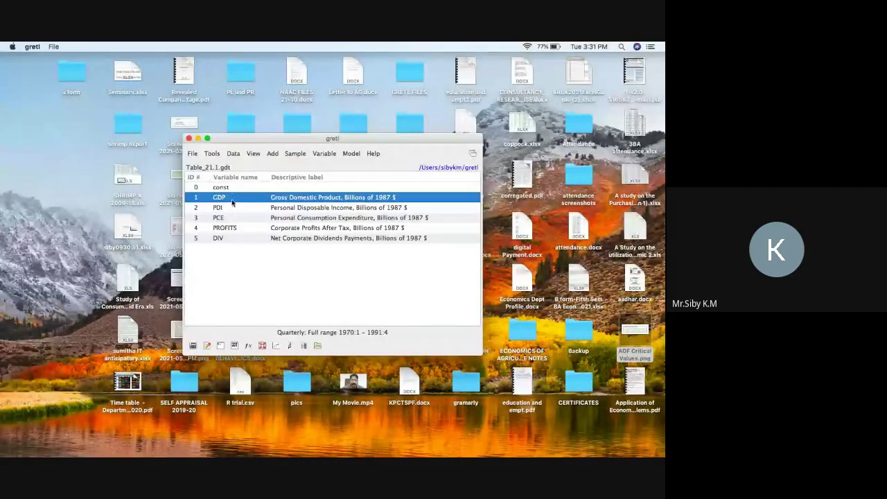
left_click(272, 154)
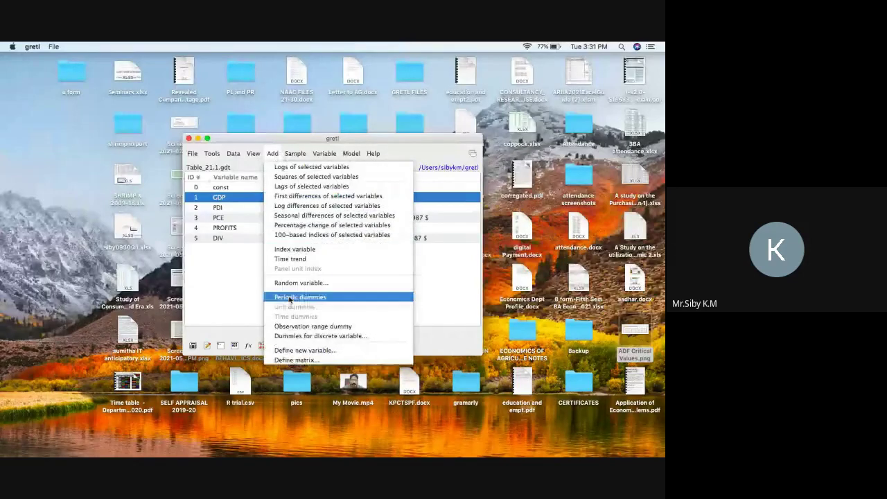
left_click(325, 196)
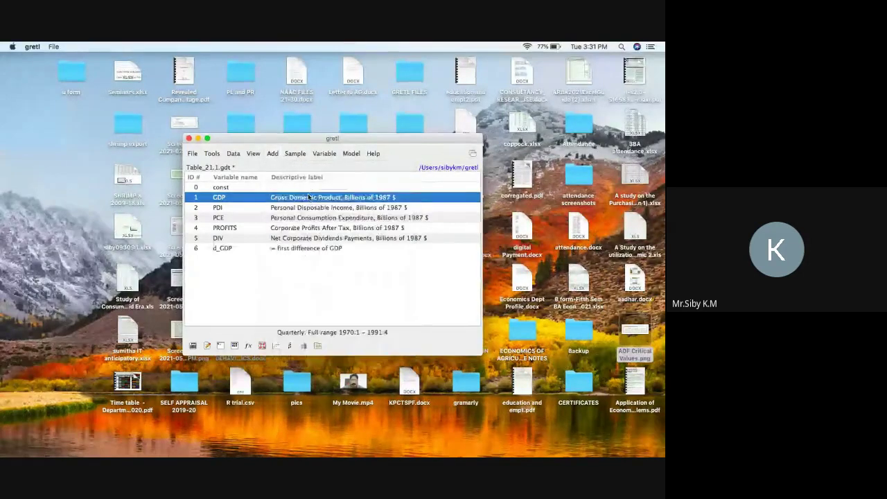
- Start an Ordinary Least Squares model and set d_GDP as its dependent variable
left_click(224, 250)
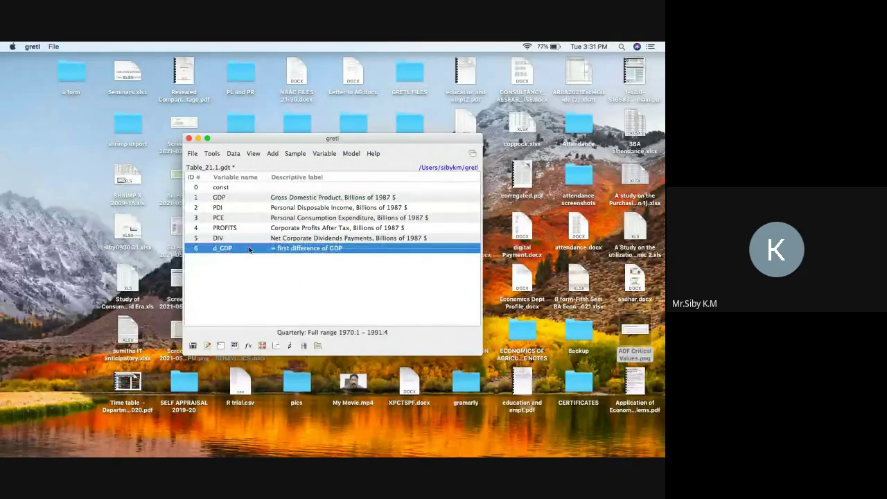
left_click(352, 154)
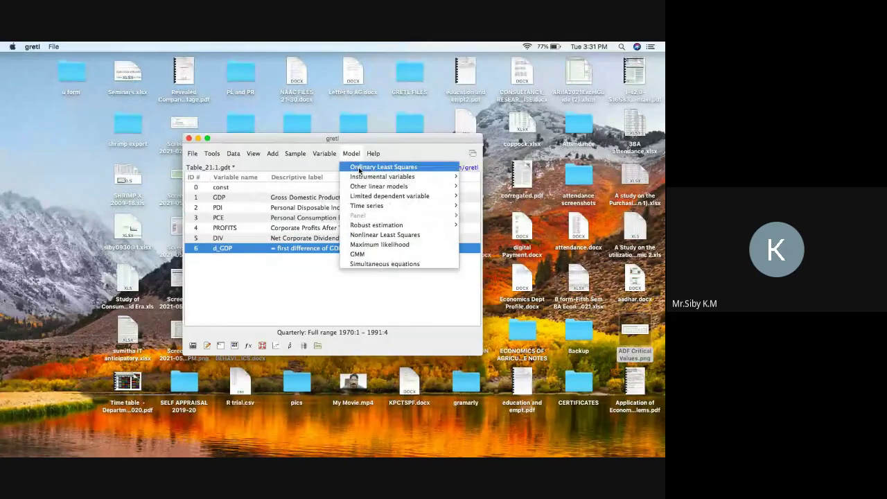
left_click(383, 168)
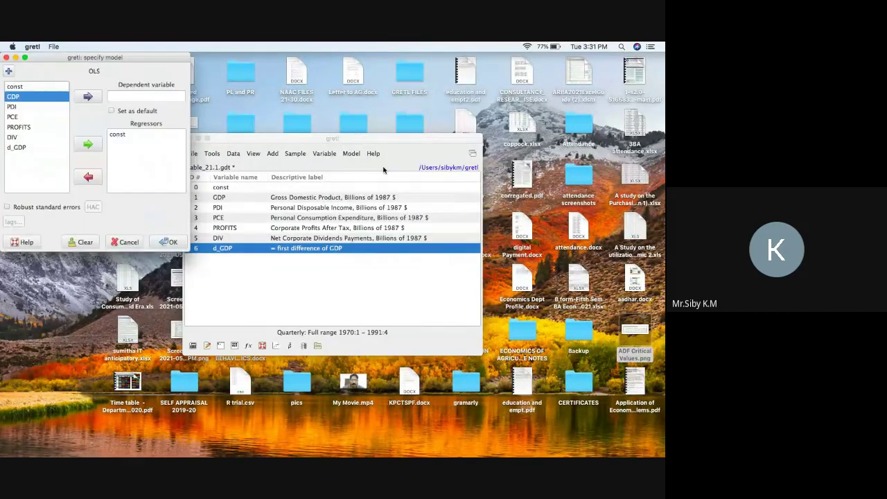
left_click(19, 149)
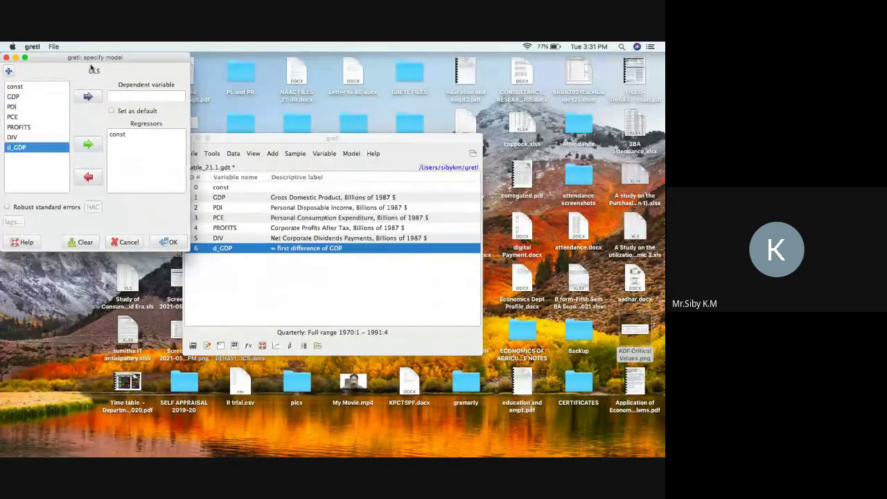
left_click_drag(88, 57, 343, 63)
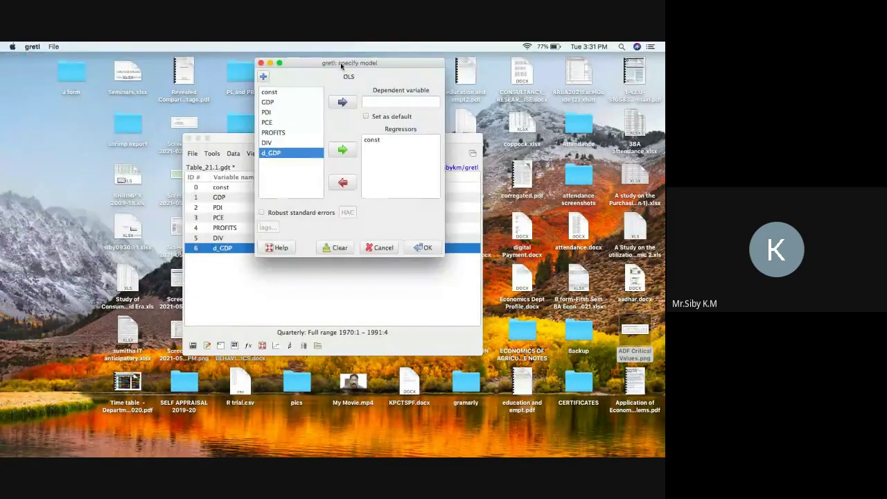
left_click(343, 103)
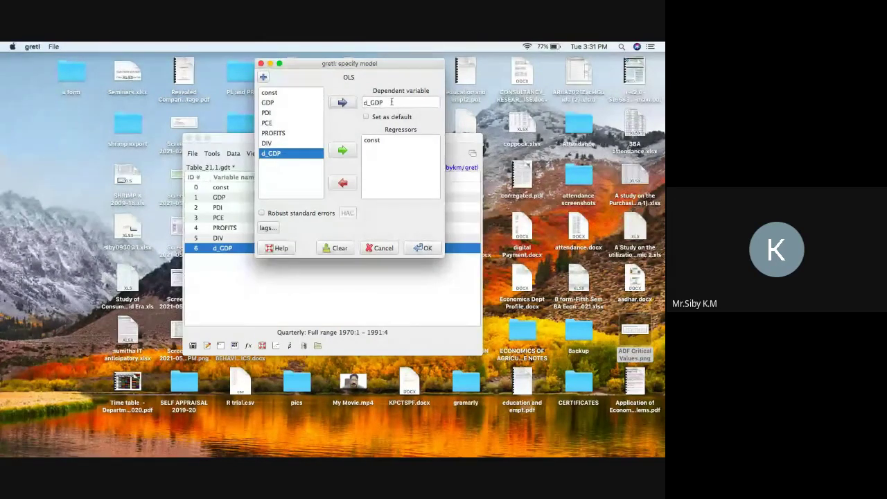
- Remove const from the regressors of the OLS model and add GDP in its place
left_click(372, 141)
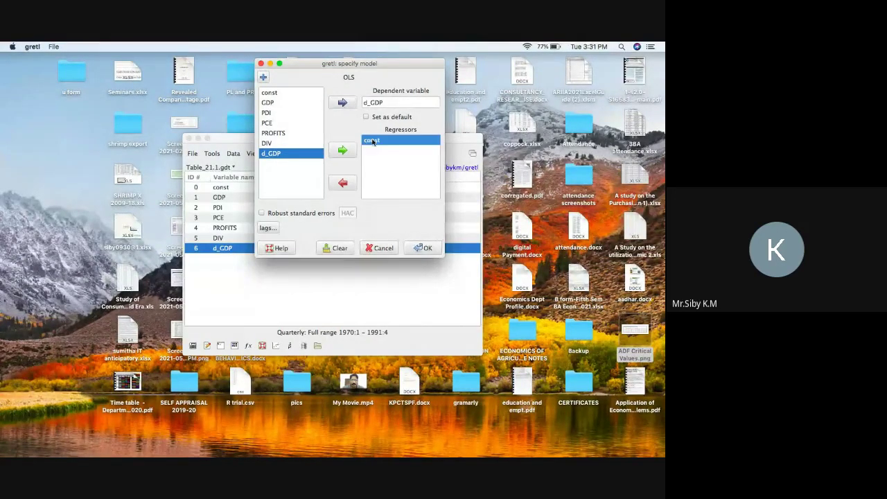
left_click(343, 182)
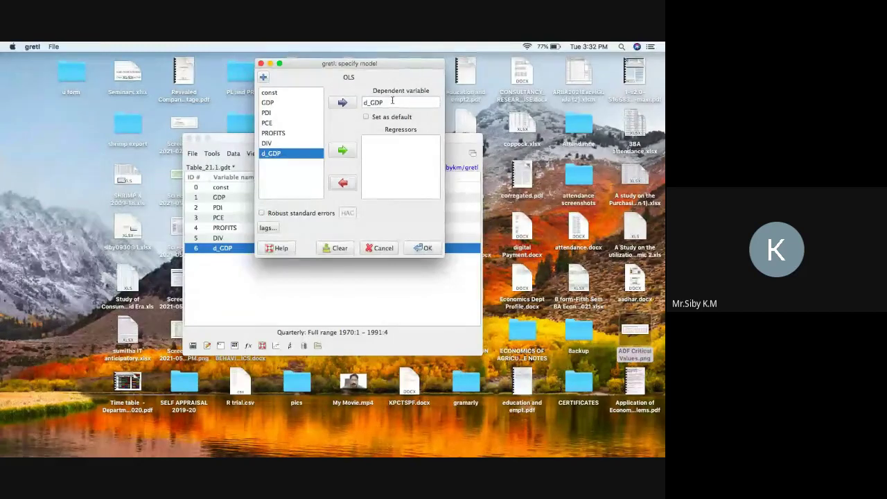
left_click(267, 103)
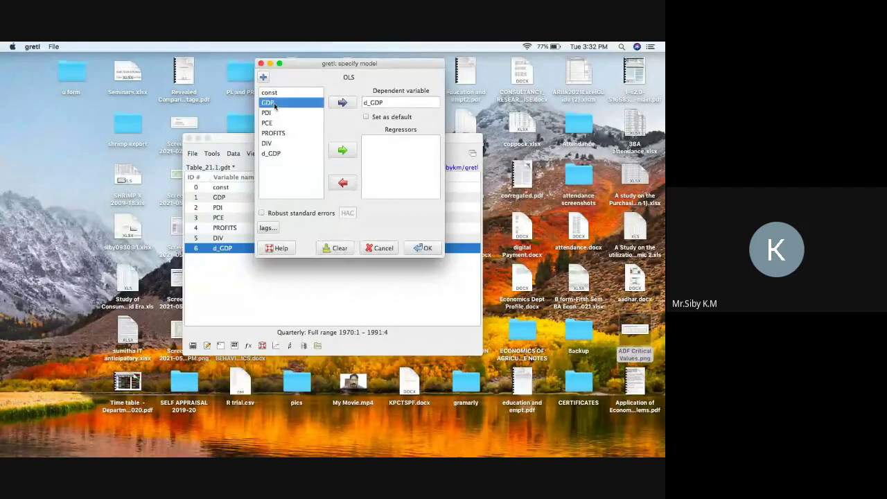
left_click(342, 149)
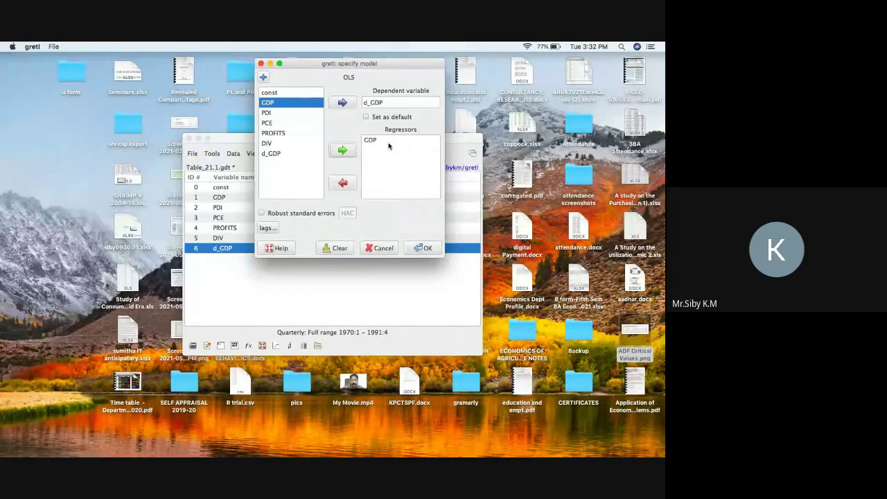
- Set the GDP regressor to lags 1 to 1 and estimate the OLS model without a constant
left_click(268, 227)
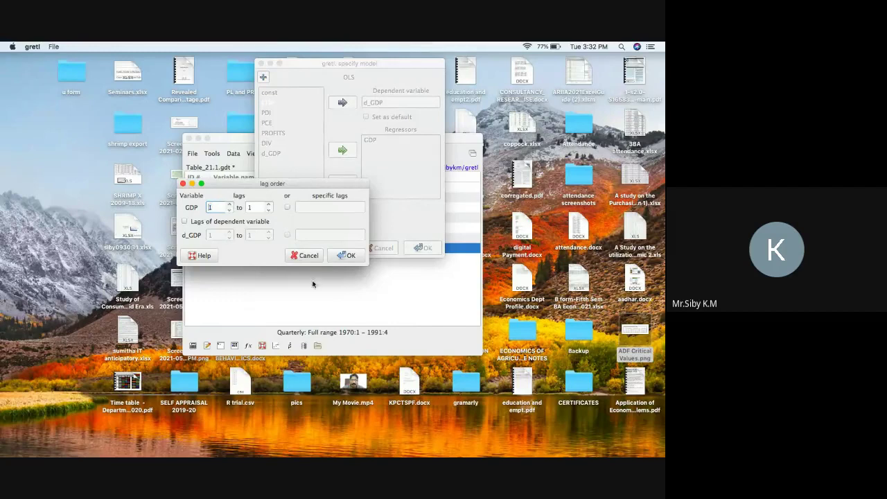
left_click(347, 255)
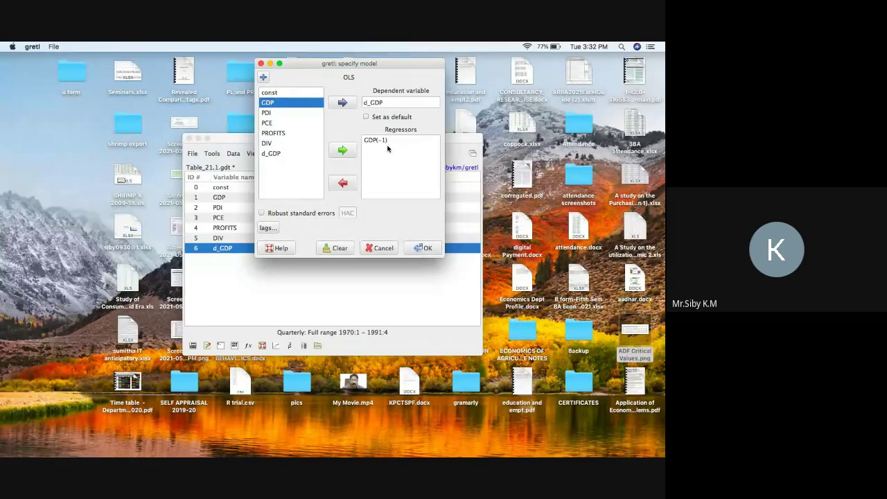
left_click(428, 251)
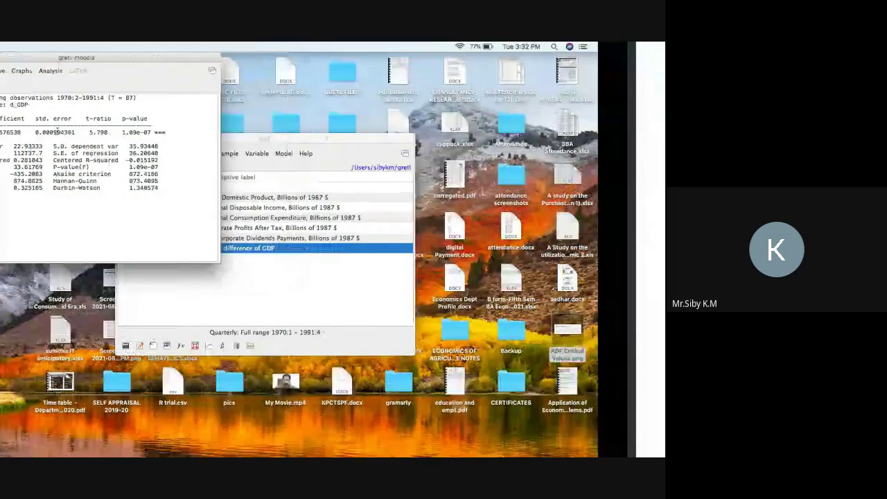
- Switch to the econometrics textbook and find the GDP unit root regressions to compare with the estimated model
key("ctrl+Right")
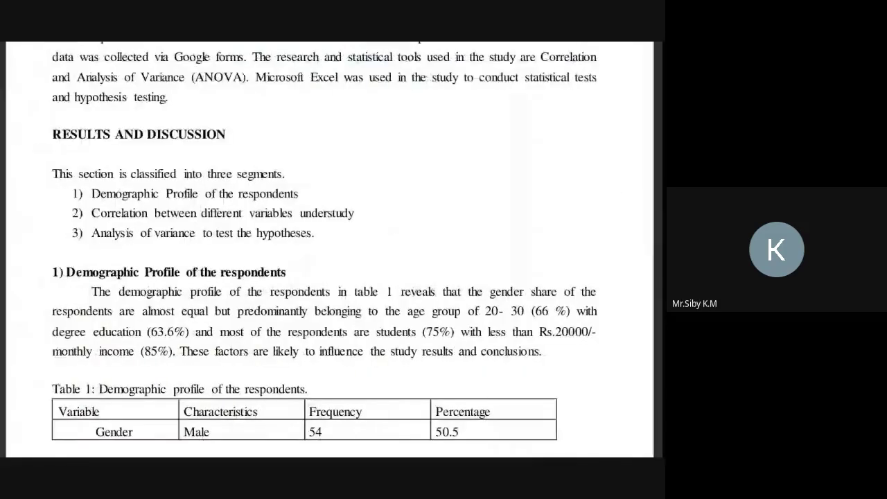
mouse_move(6, 56)
key("ctrl+Right")
key("ctrl+Right")
key("ctrl+Right")
key("ctrl+Right")
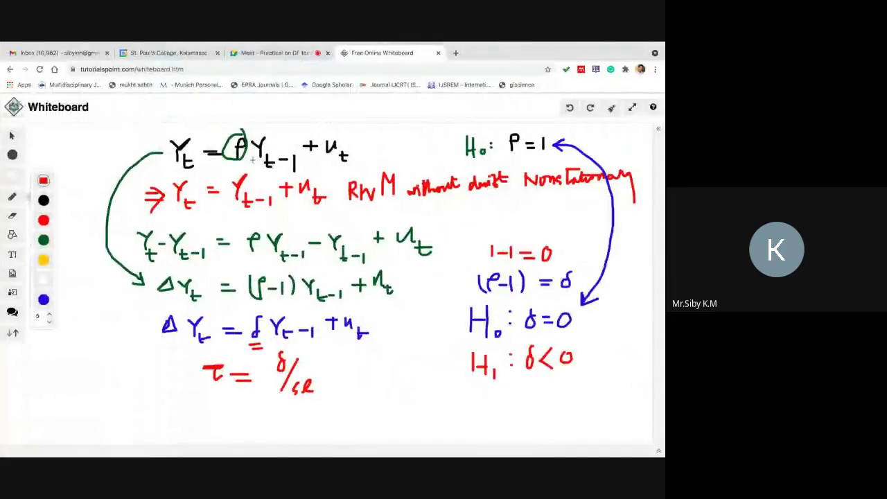
key("ctrl+Left")
key("ctrl+Left")
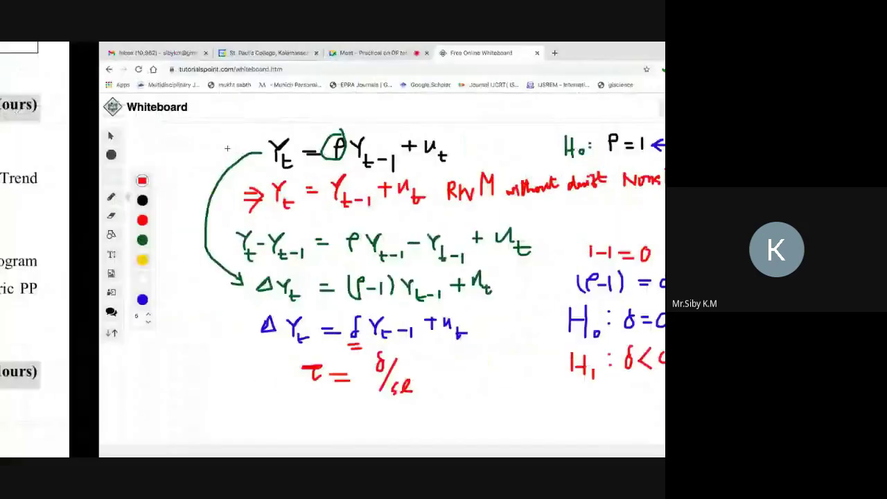
scroll(227, 147, "up", 10)
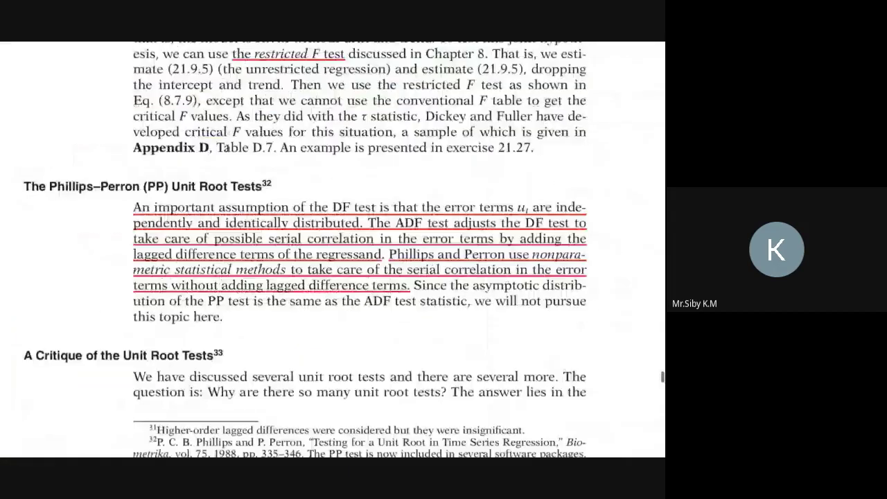
scroll(229, 145, "down", 4)
scroll(228, 144, "up", 15)
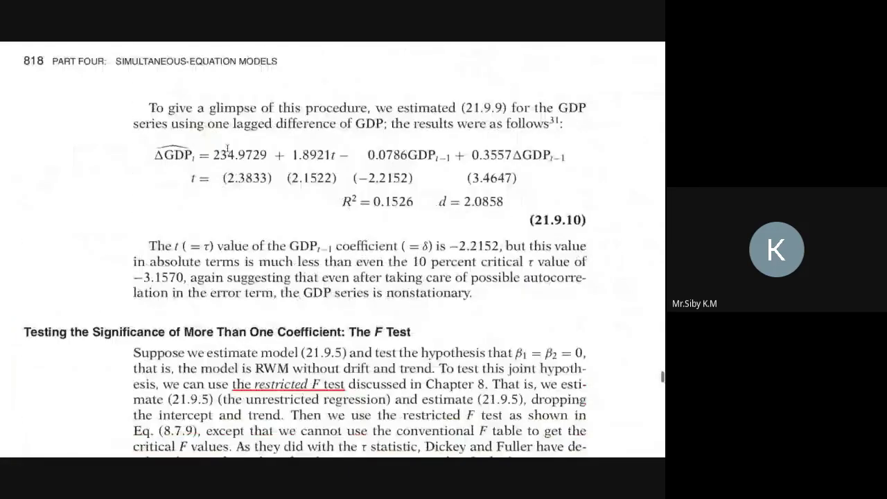
scroll(226, 151, "up", 15)
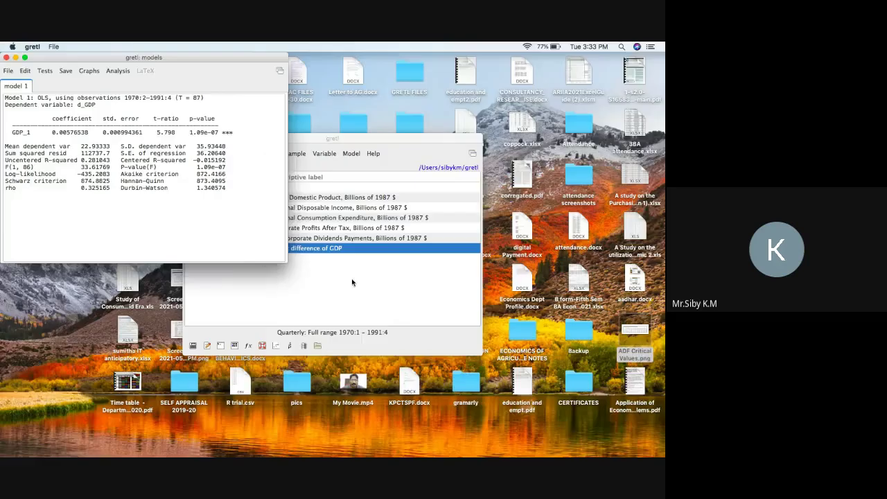
- Specify another OLS model in gretl with d_GDP as the dependent variable, set as default
left_click(345, 150)
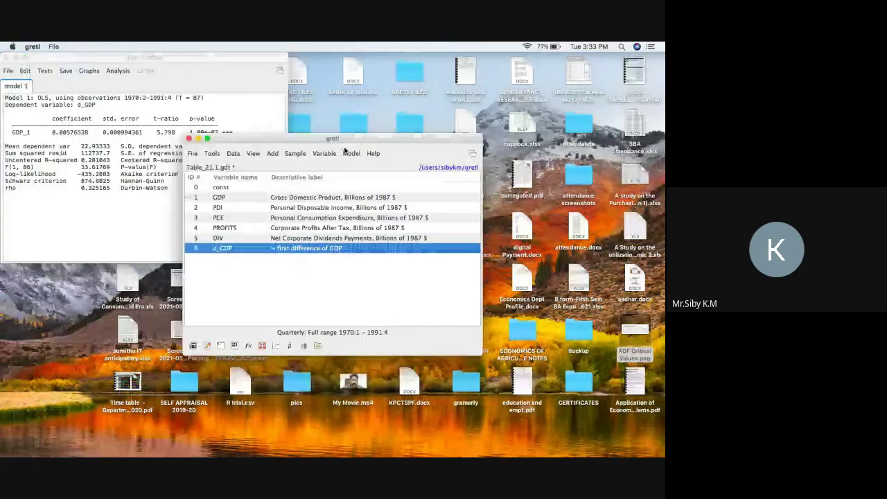
left_click(350, 153)
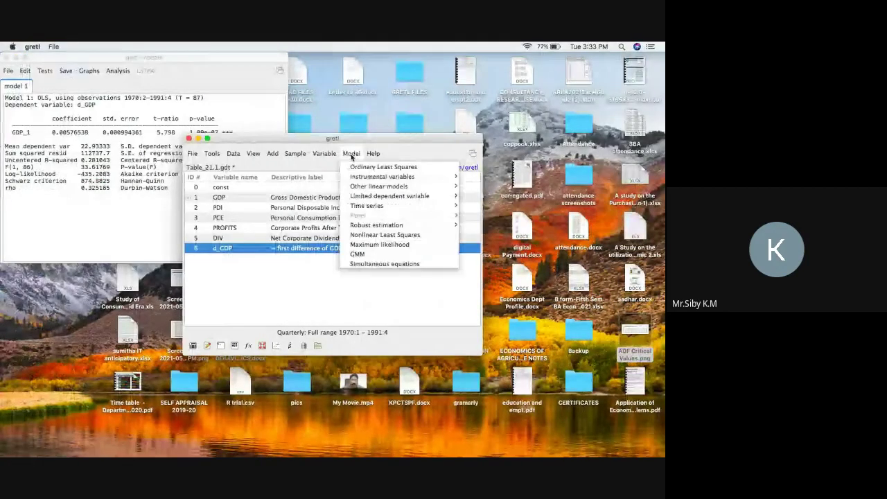
left_click(383, 167)
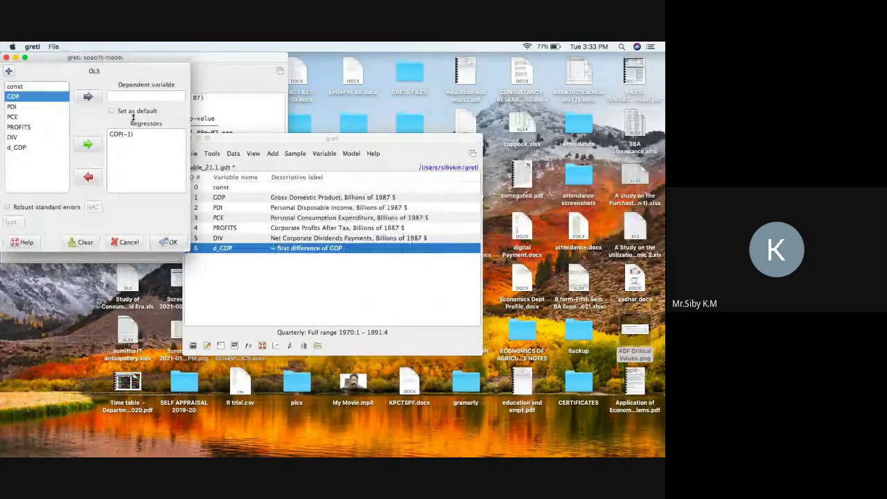
left_click(20, 147)
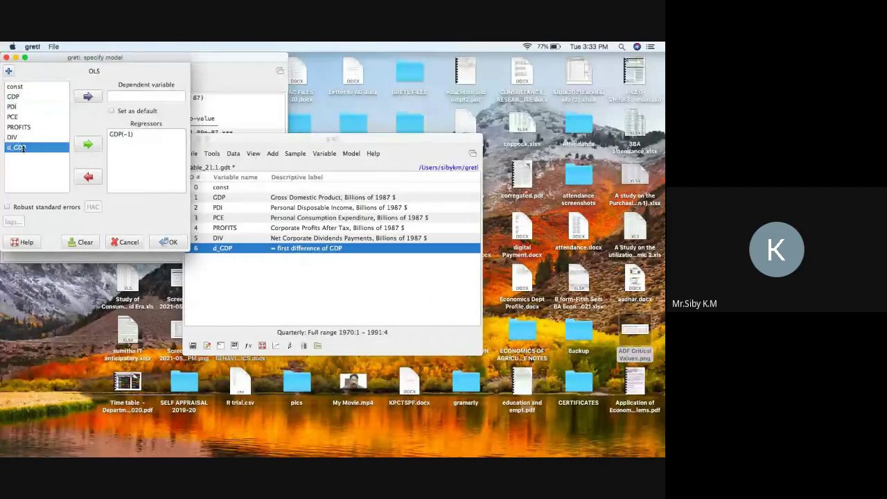
left_click(88, 98)
left_click(112, 110)
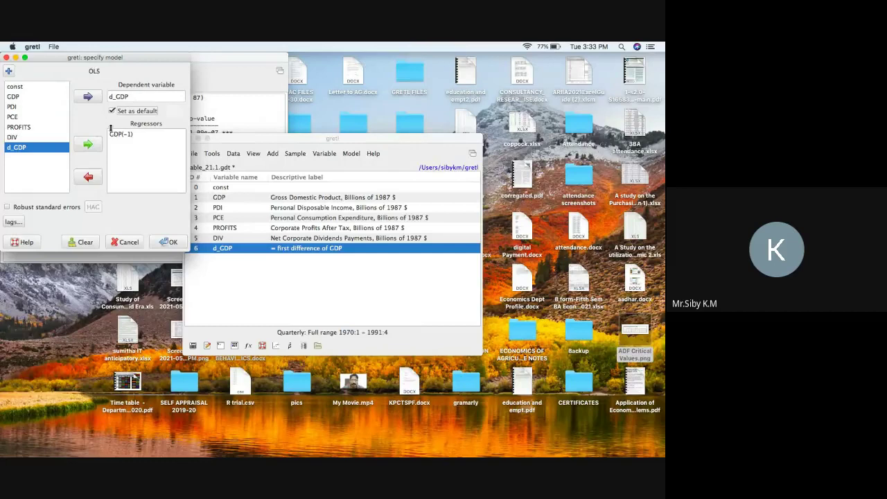
- Add const to the regressors alongside GDP(-1) and estimate the OLS model with drift
left_click(15, 87)
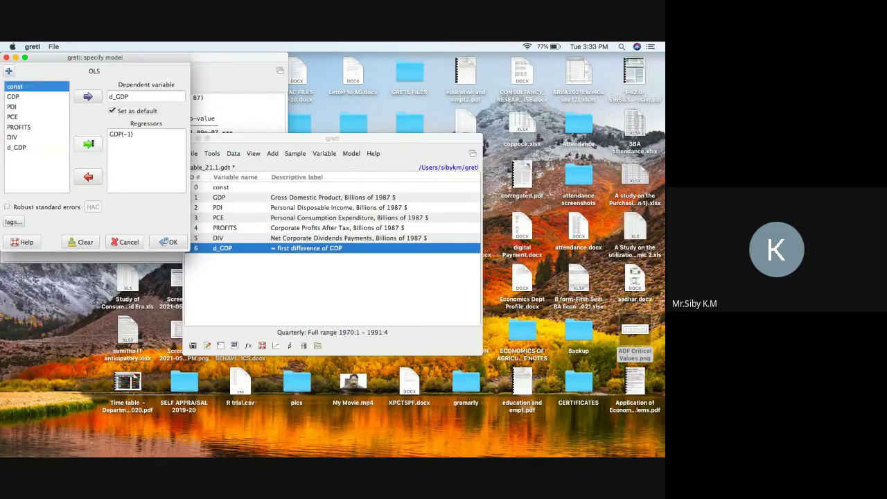
left_click(87, 144)
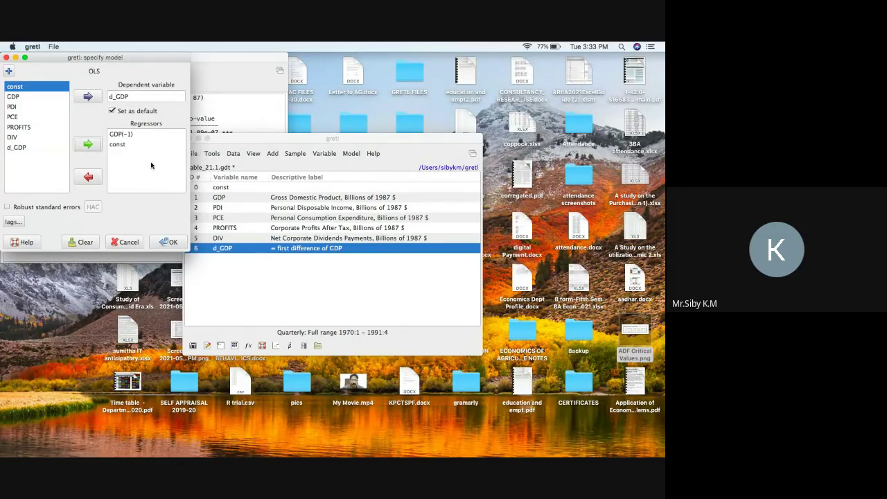
left_click(172, 242)
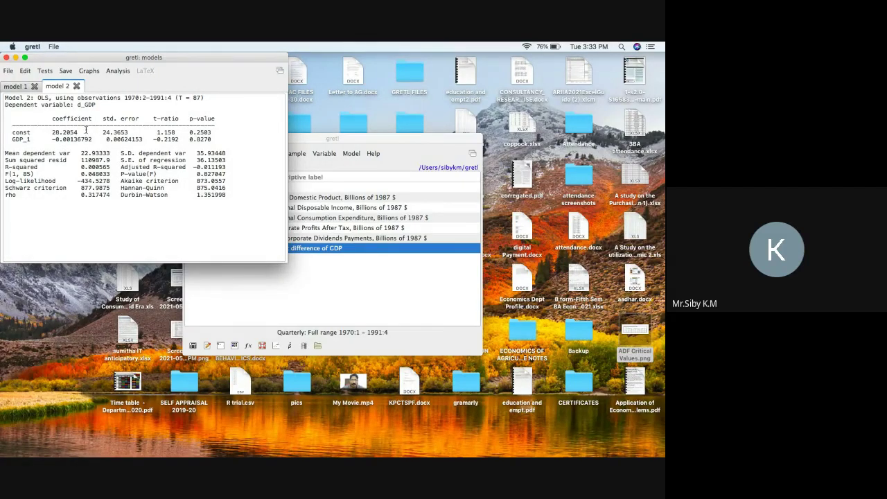
- Compare the coefficients and t-ratios of the model with a constant against textbook equation 21.9.7
key("ctrl+Right")
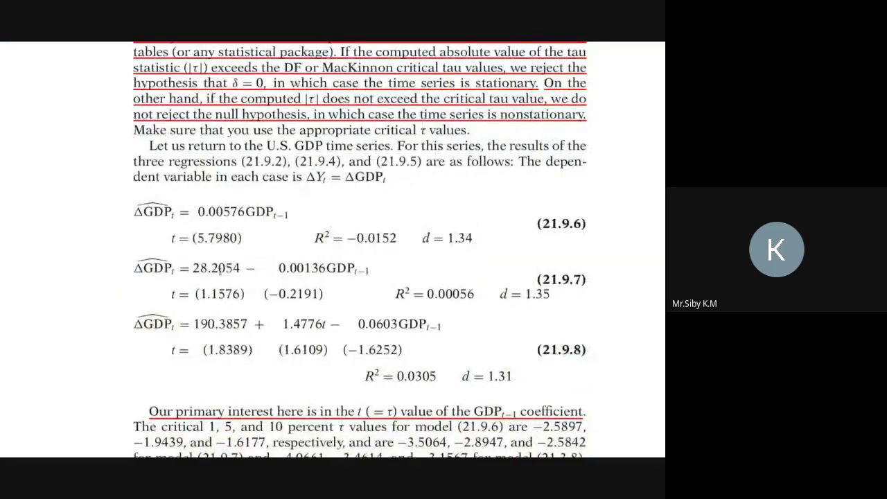
key("ctrl+Left")
key("ctrl+Left")
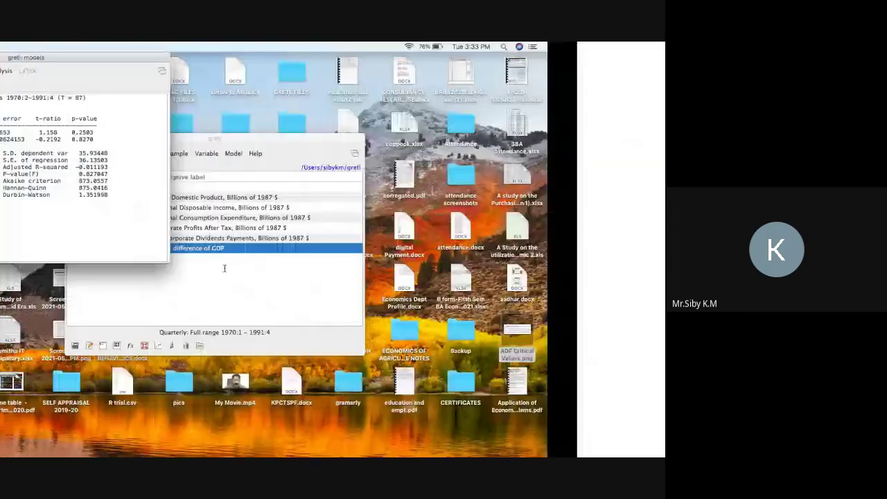
key("ctrl+Right")
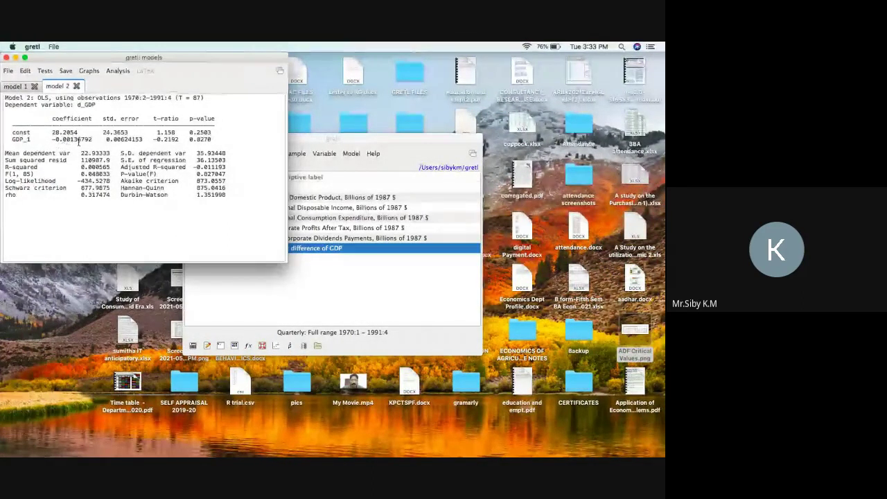
- Switch to the textbook to recheck the GDP regression with drift in equation 21.9.7, and return to the Model 2 output in gretl
key("super+Tab")
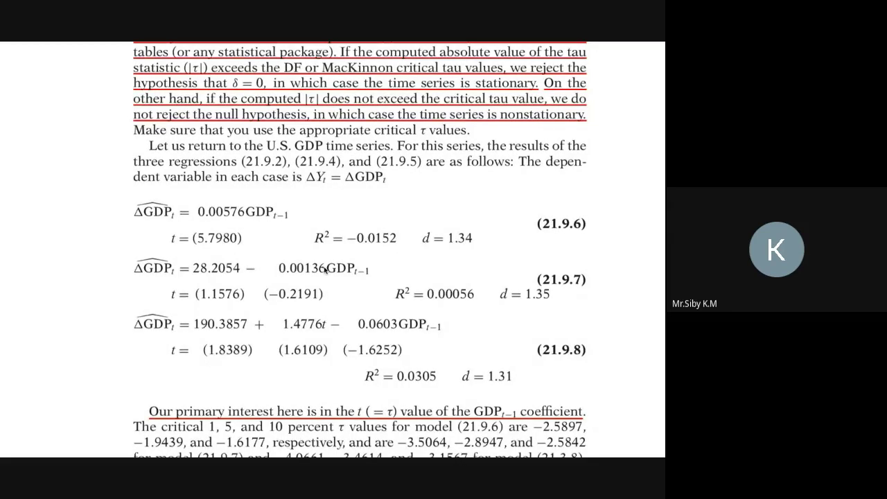
key("ctrl+Left")
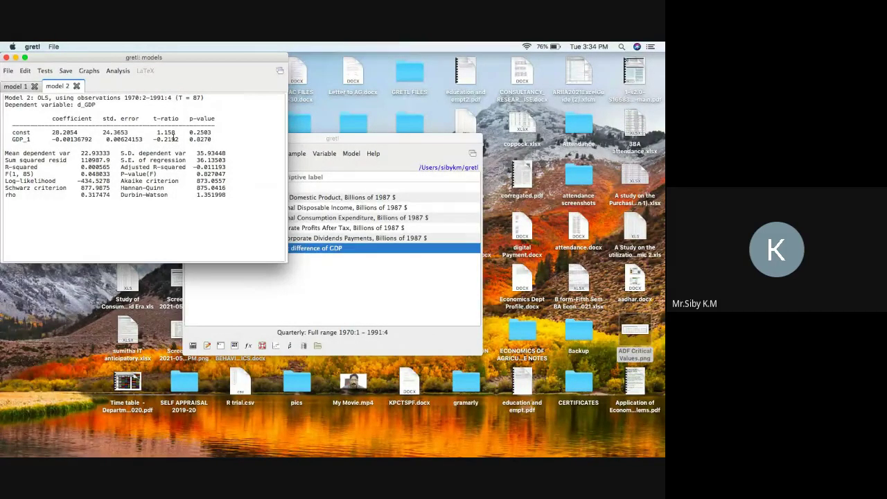
- Open the ADF Critical Values.png image from the desktop in Preview and move its window below the model output
left_click_drag(138, 58, 314, 108)
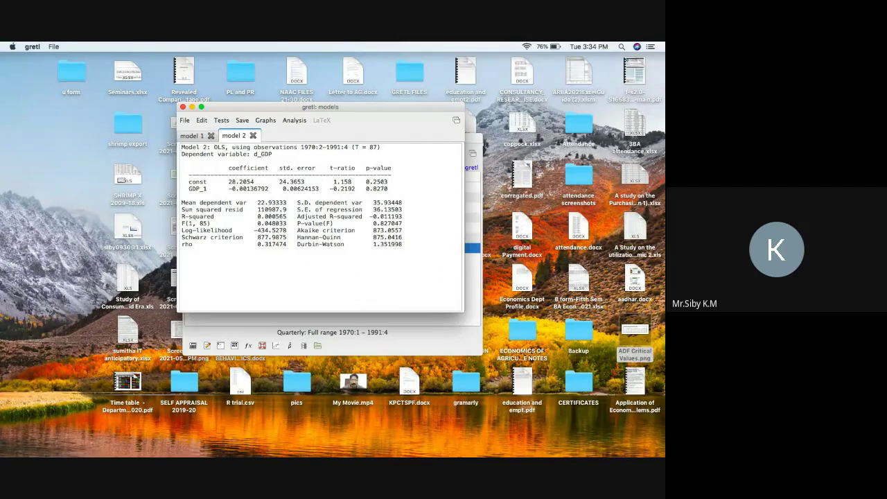
double_click(636, 333)
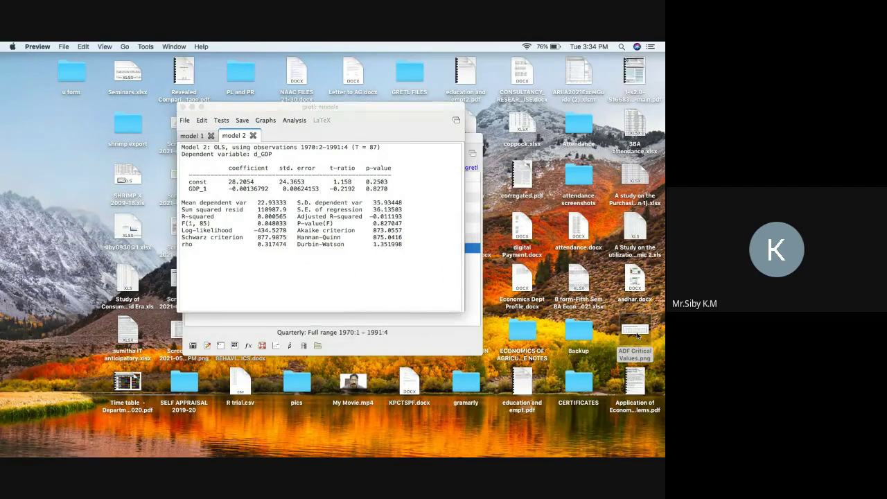
left_click_drag(339, 95, 329, 262)
- Arrange the model output and the gretl variable list side by side above the Augmented Dickey-Fuller table, keeping the table fully readable
left_click_drag(310, 109, 197, 78)
left_click_drag(411, 133, 571, 50)
left_click(204, 73)
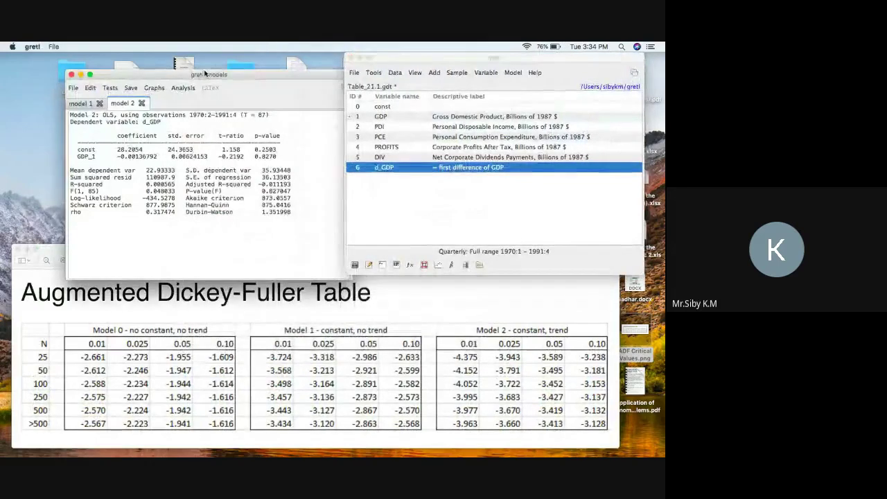
left_click_drag(204, 73, 168, 55)
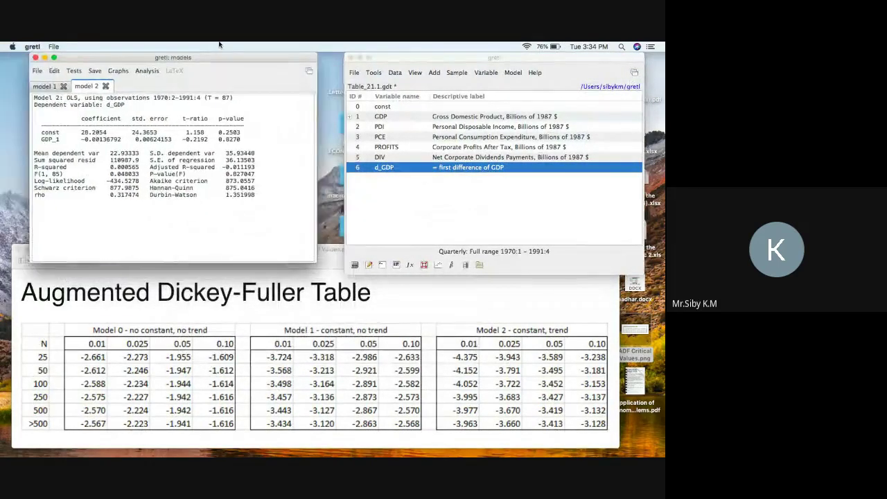
left_click_drag(219, 44, 208, 45)
left_click_drag(325, 274, 331, 284)
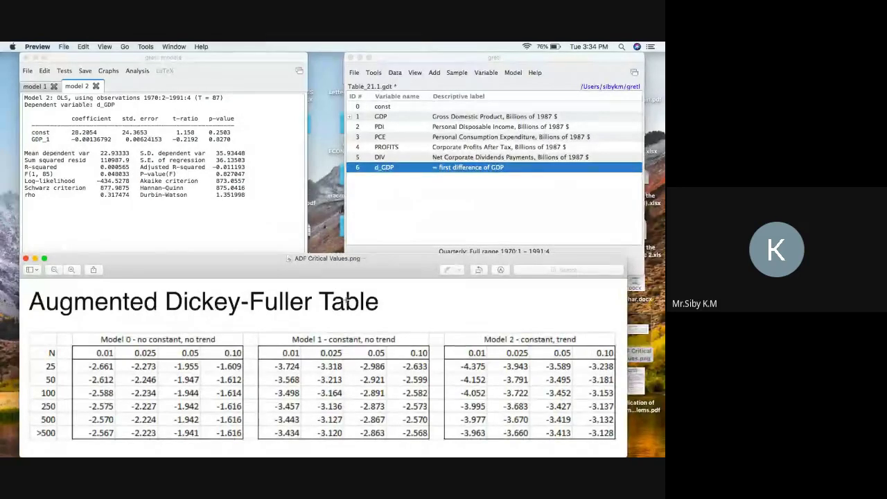